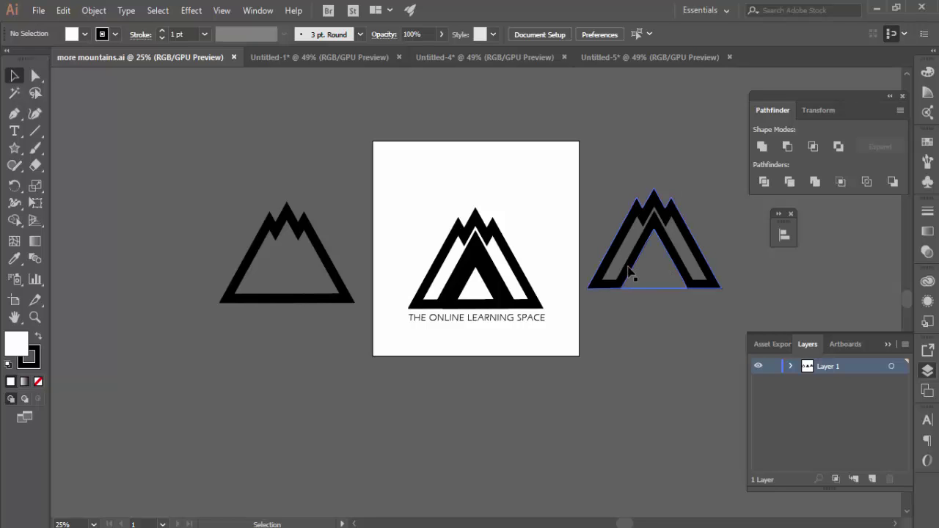
Choose File > New to bring up the New Document dialog.
click(37, 10)
click(50, 27)
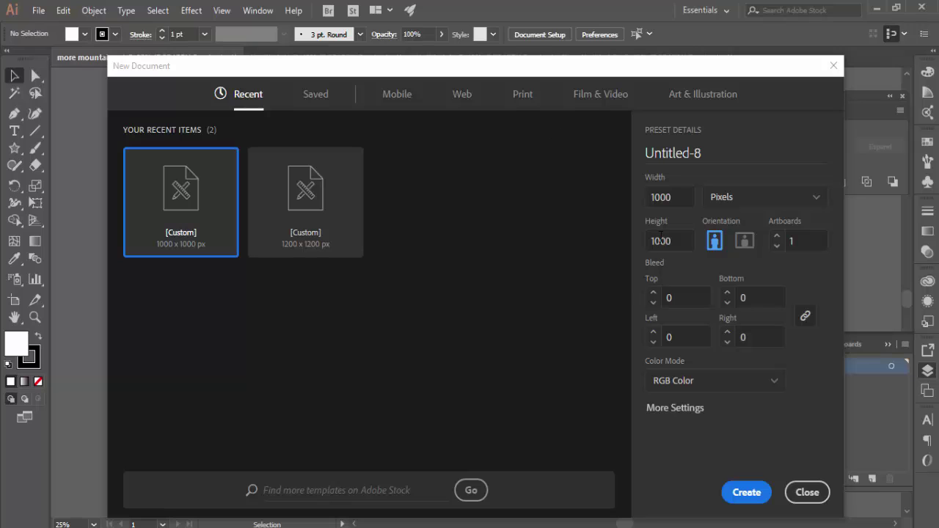
Create Untitled-8 at 1000 × 1000 px, keeping the default width and height.
click(675, 240)
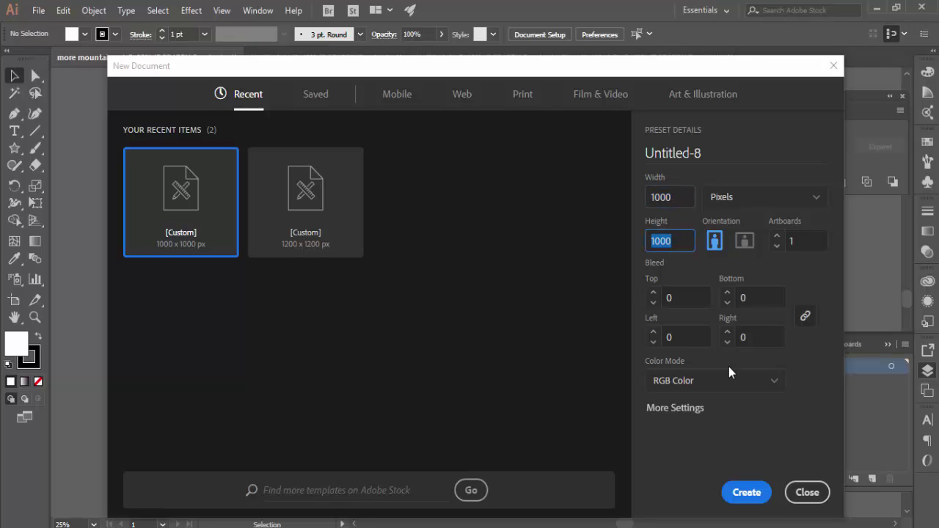
click(748, 496)
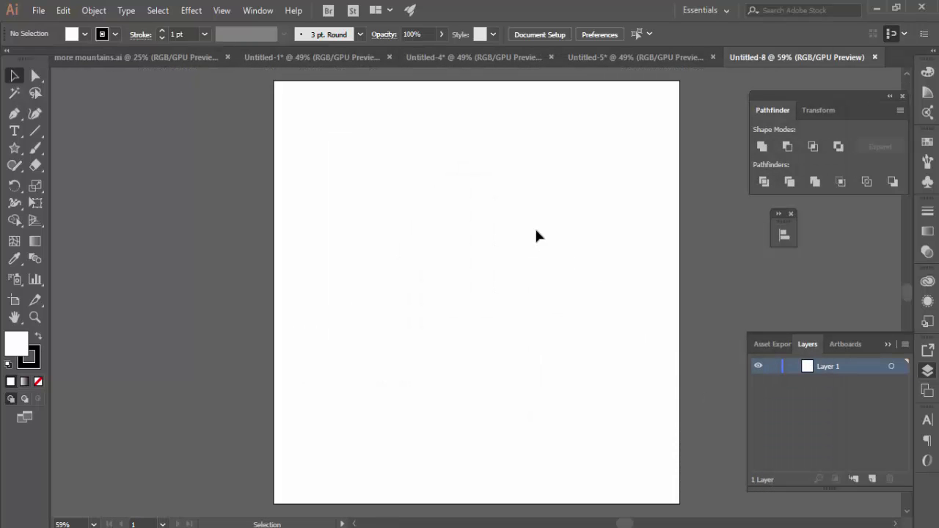
Draw a three-point star (a triangle, about 543 × 471 px) from the artboard centre with the Star tool.
click(14, 150)
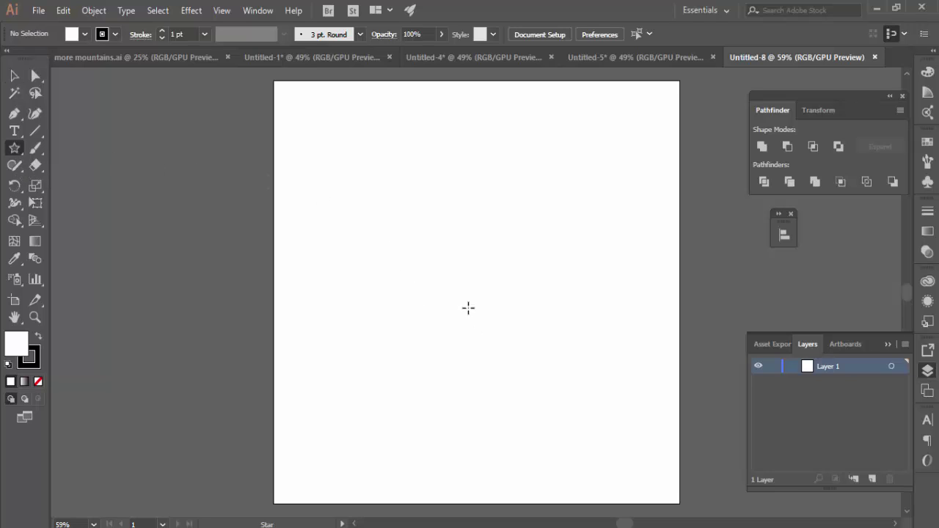
drag(476, 339, 478, 232)
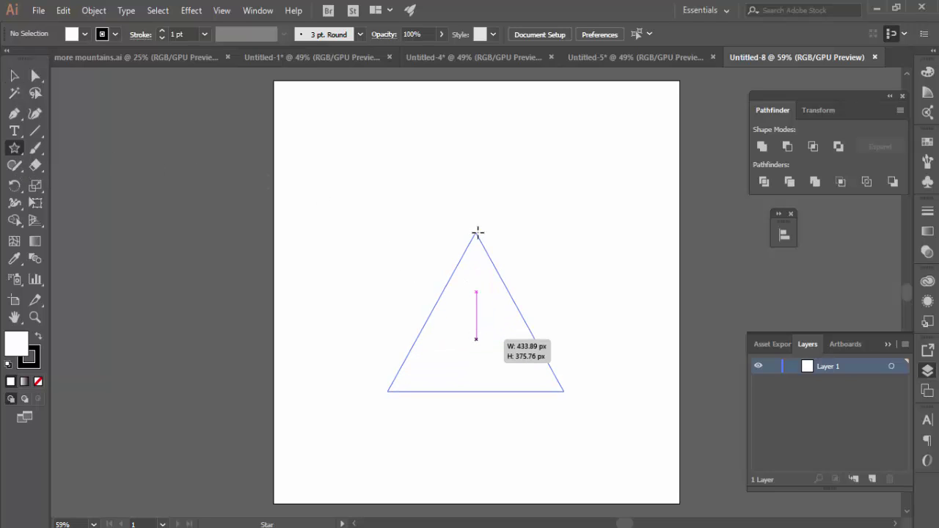
key(Up)
key(Up)
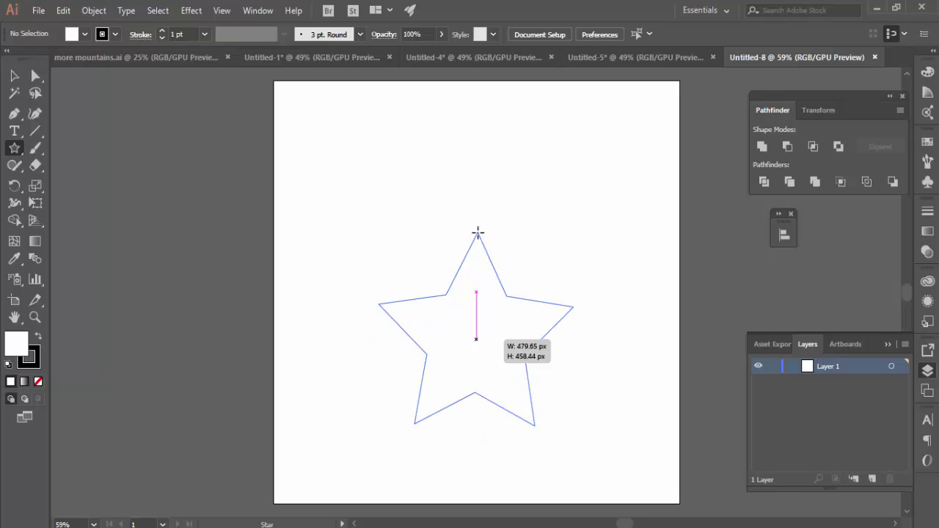
drag(477, 232, 491, 207)
key(Down)
key(Down)
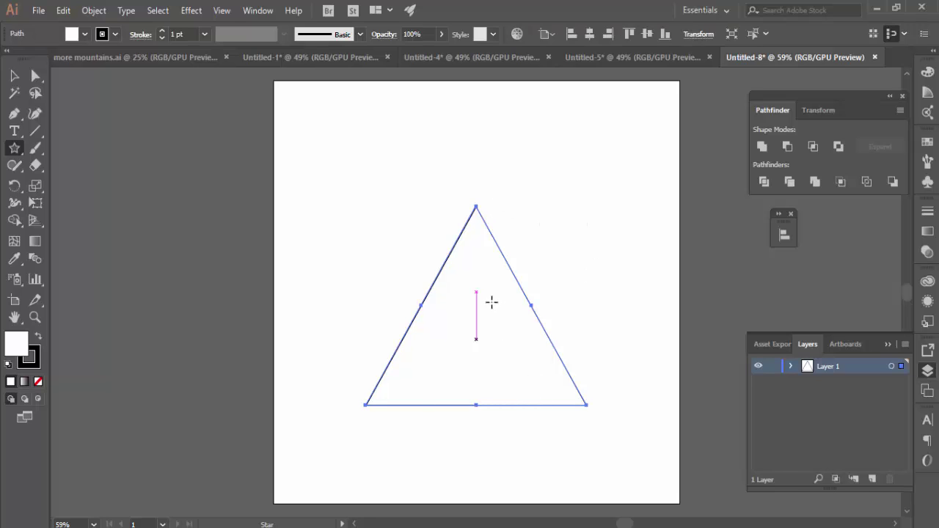
Give the triangle no fill and a 40 pt stroke.
click(85, 34)
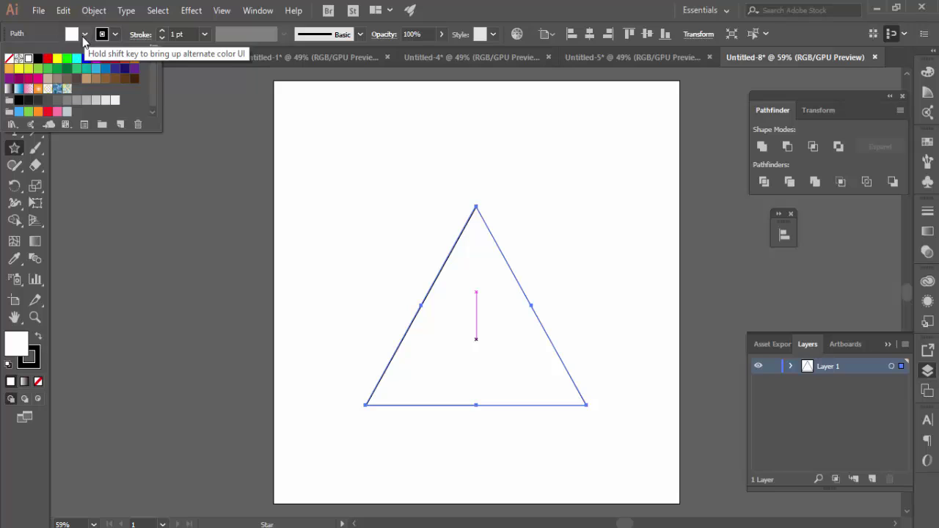
click(8, 58)
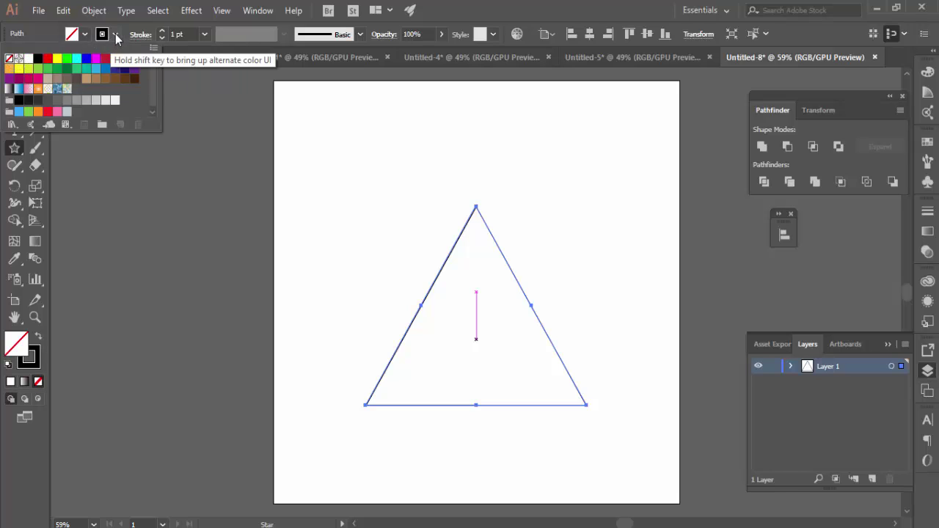
click(170, 35)
click(170, 34)
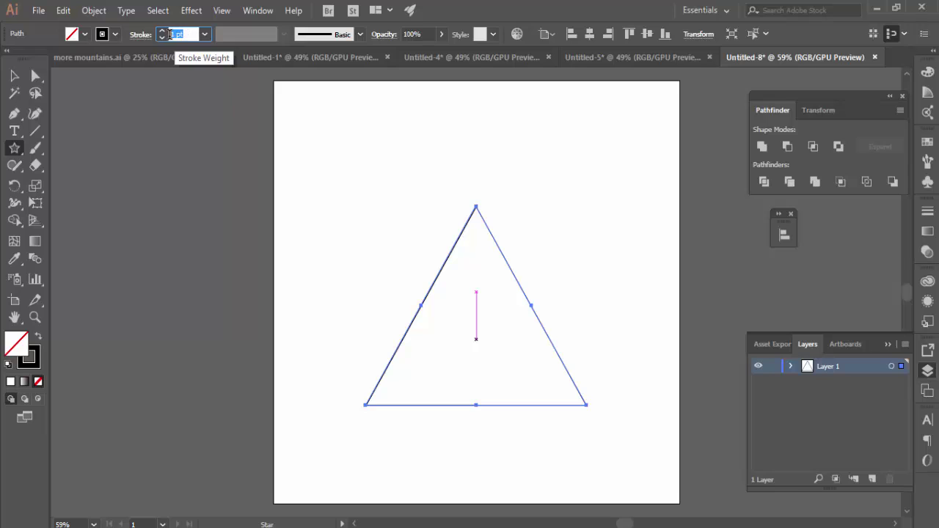
text(40)
key(Return)
Nudge the triangle slightly up and drag out a duplicate beside it.
key(v)
drag(478, 237, 475, 213)
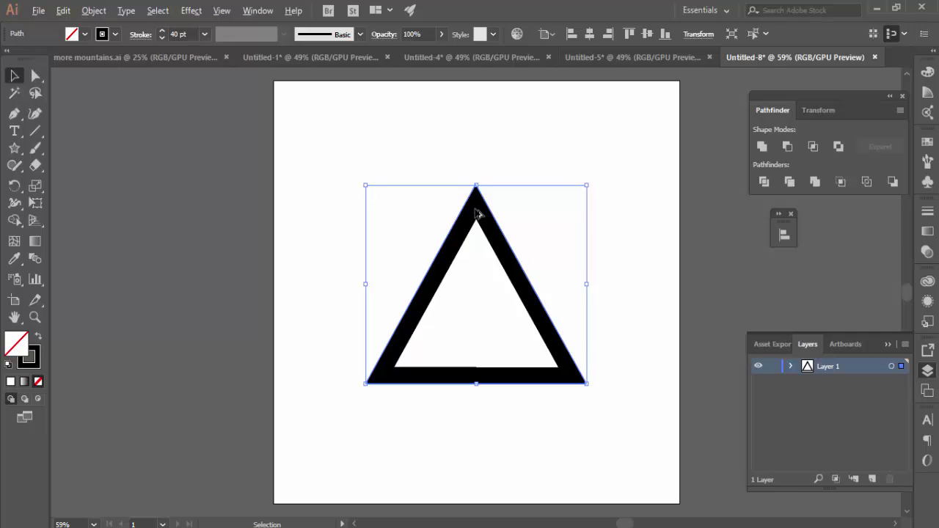
drag(475, 213, 544, 216)
Distribute the three triangles evenly across the artboard width, then reselect all three.
click(569, 433)
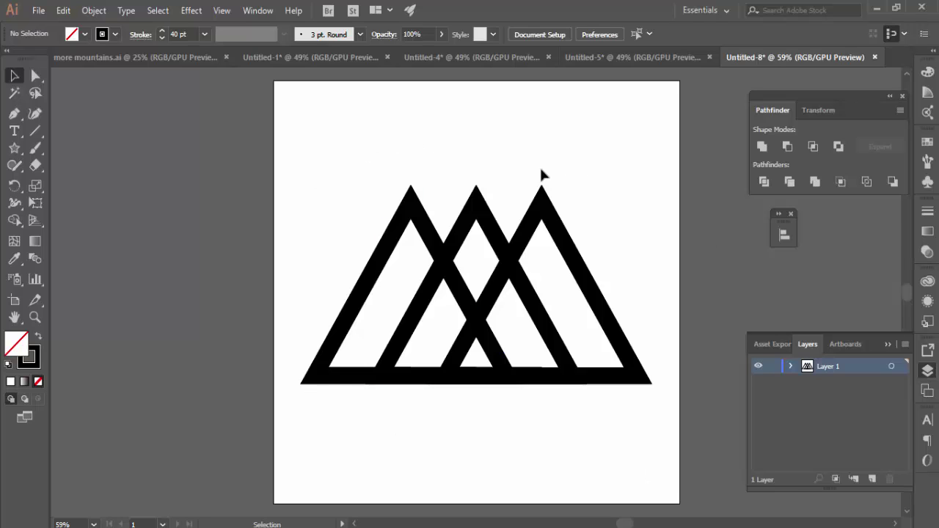
drag(428, 272, 688, 423)
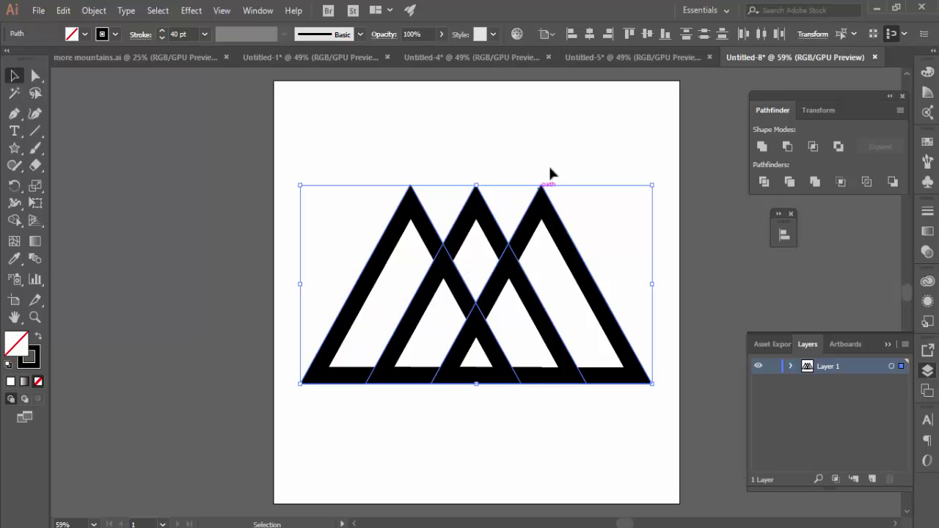
click(765, 37)
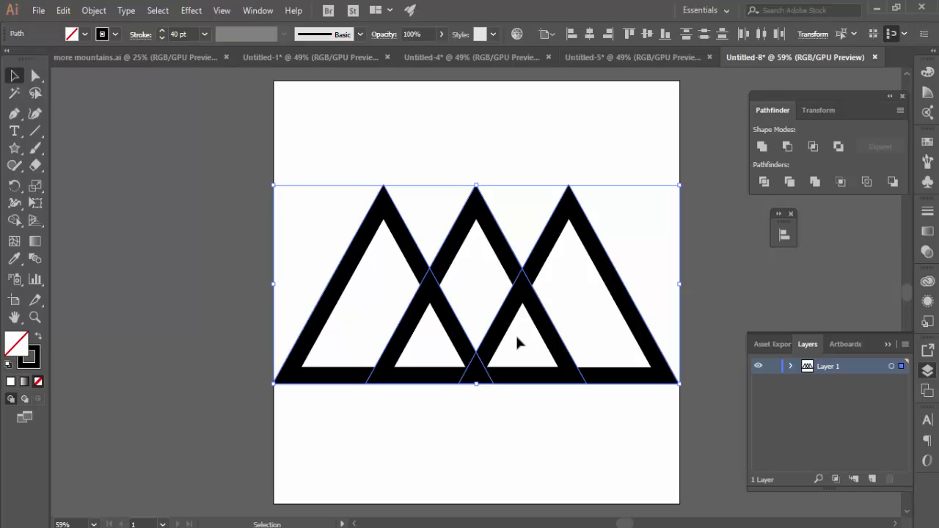
click(557, 143)
drag(351, 141, 708, 434)
In the Pathfinder panel, undo a Minus Front attempt and unite the three triangles.
click(256, 10)
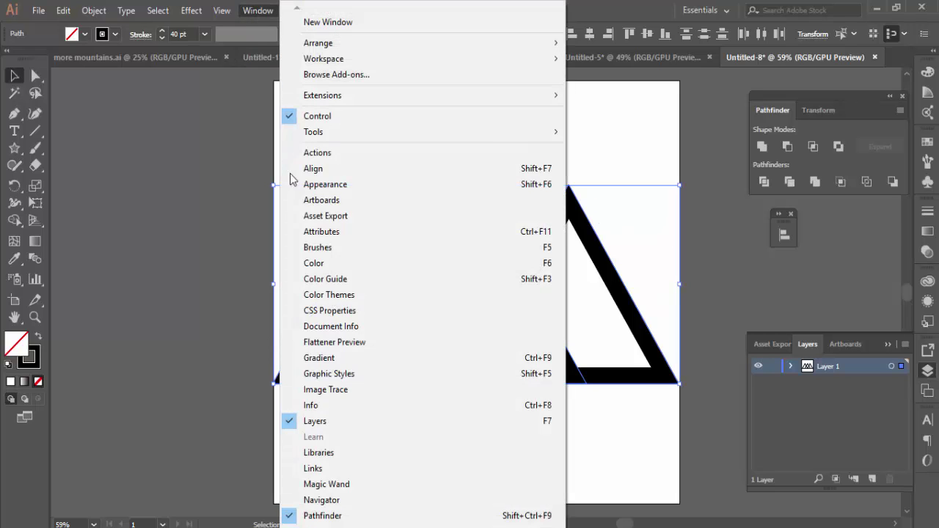
click(353, 516)
click(258, 10)
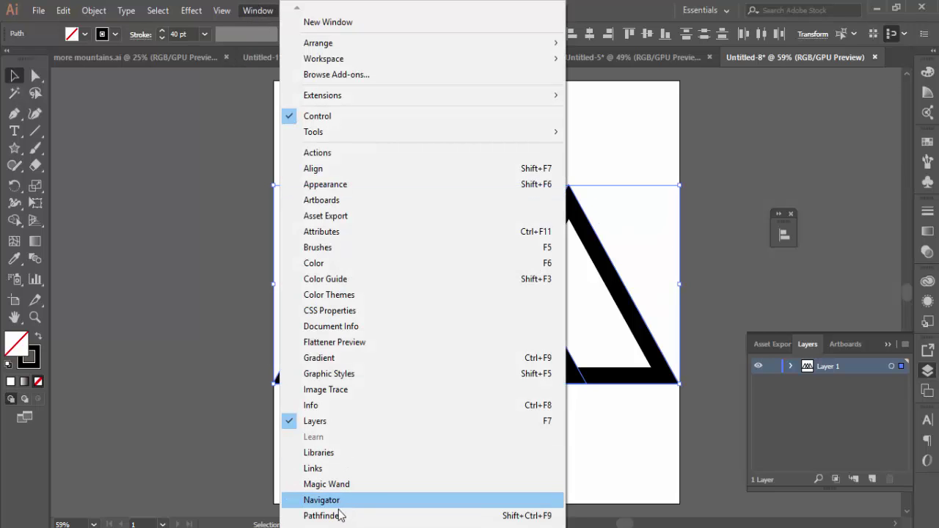
click(347, 516)
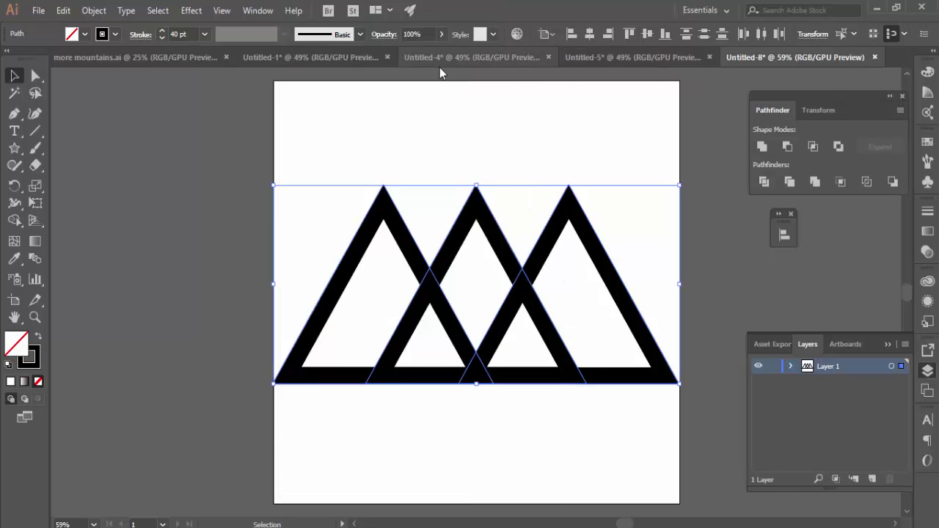
click(787, 148)
key(ctrl+z)
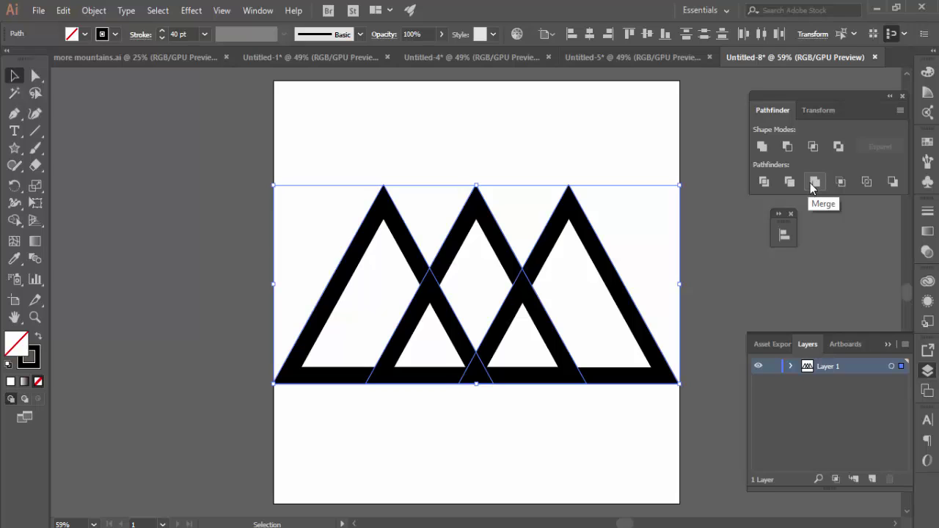
click(763, 147)
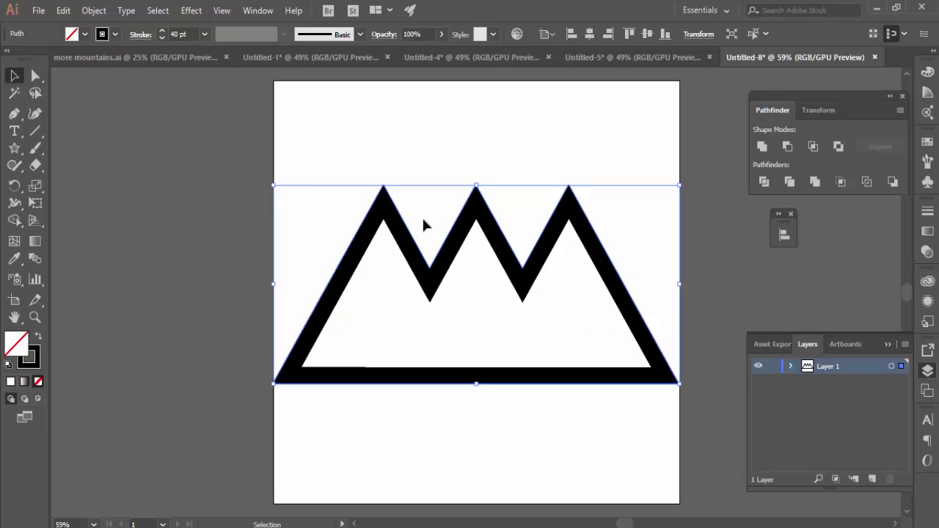
Scale the merged mountain down and move it toward the artboard centre.
drag(289, 194, 436, 264)
drag(568, 308, 476, 251)
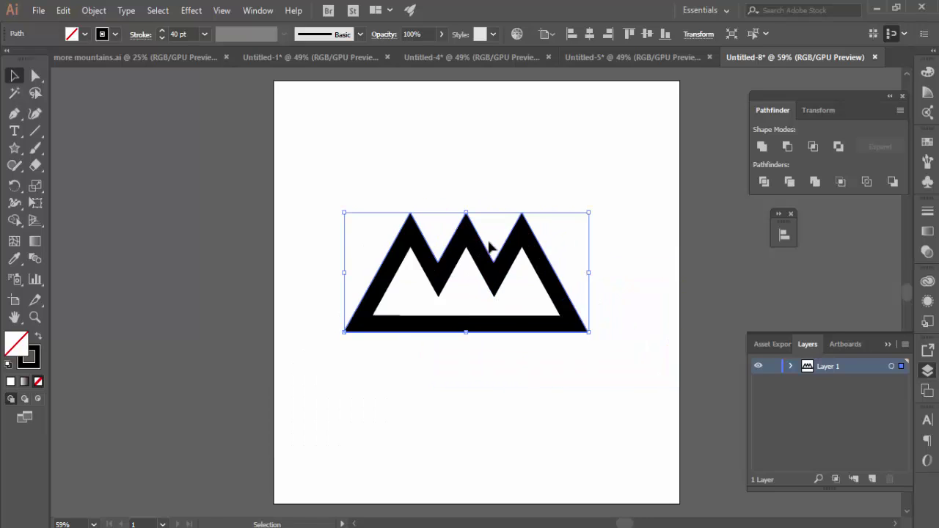
click(571, 163)
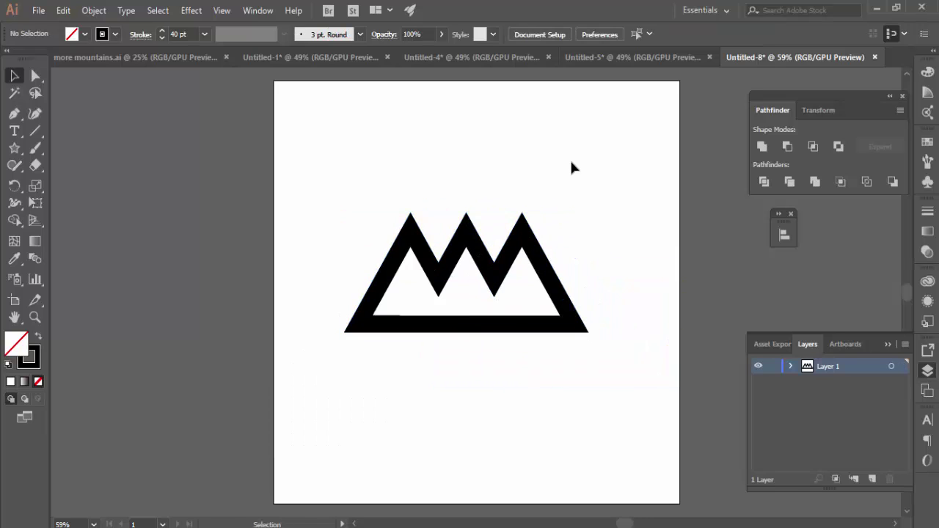
Undo the merge, then scale the three triangles down and shift them toward centre.
key(ctrl+z)
key(ctrl+z)
key(ctrl+z)
key(ctrl+z)
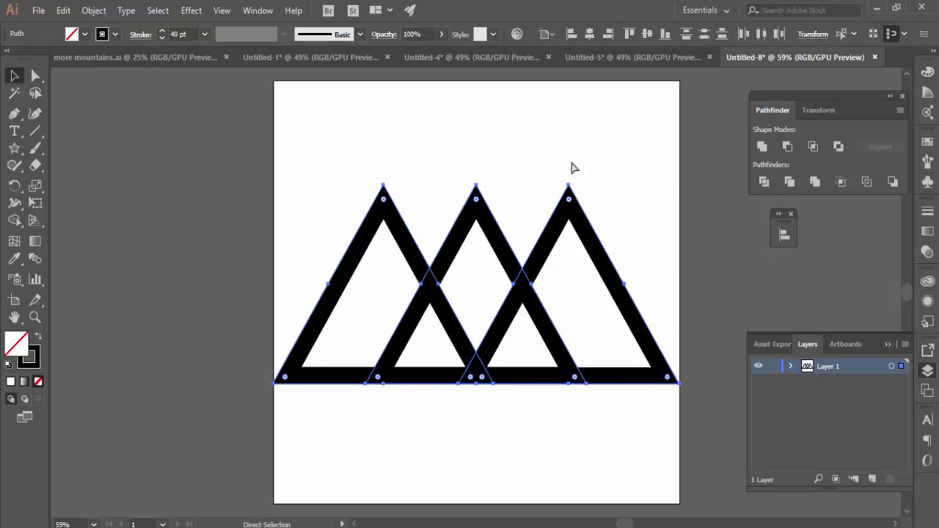
drag(274, 185, 374, 235)
drag(540, 281, 496, 253)
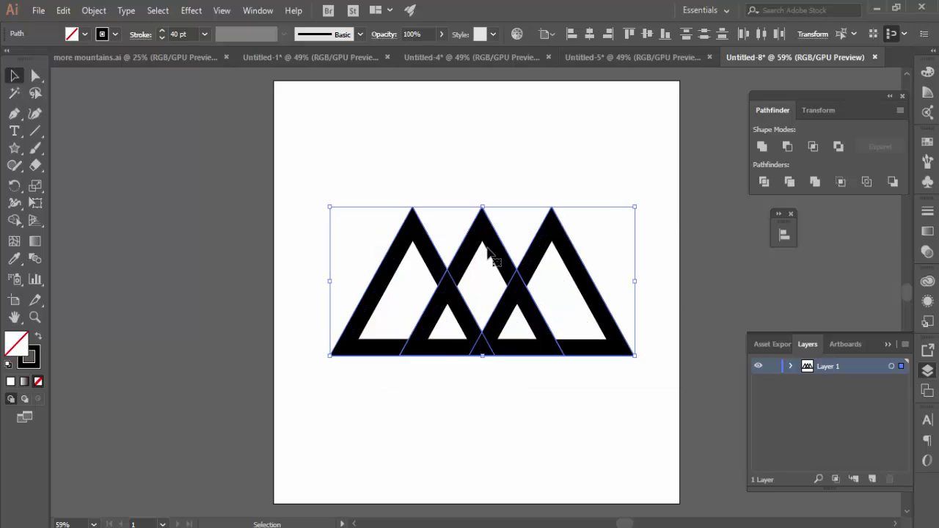
Merge the left, middle and right triangle regions with Shape Builder.
click(16, 222)
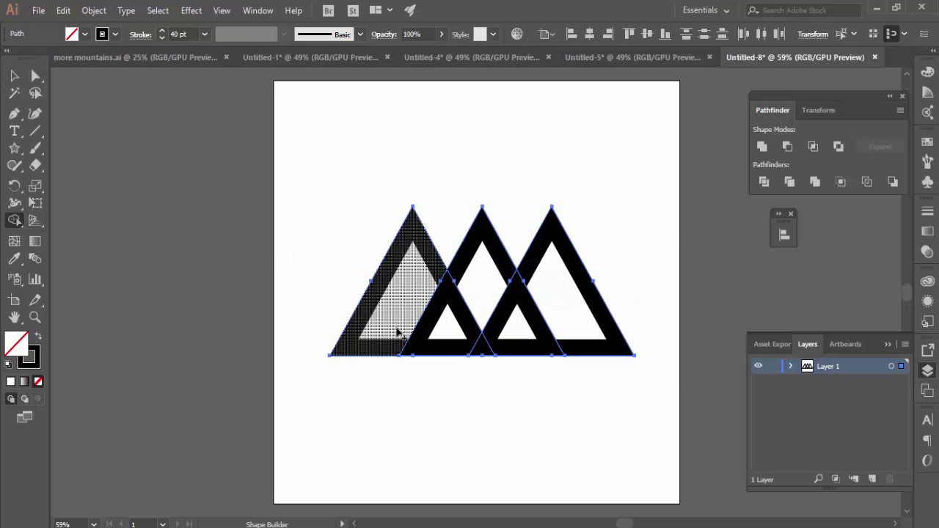
drag(396, 321, 458, 326)
drag(495, 282, 514, 324)
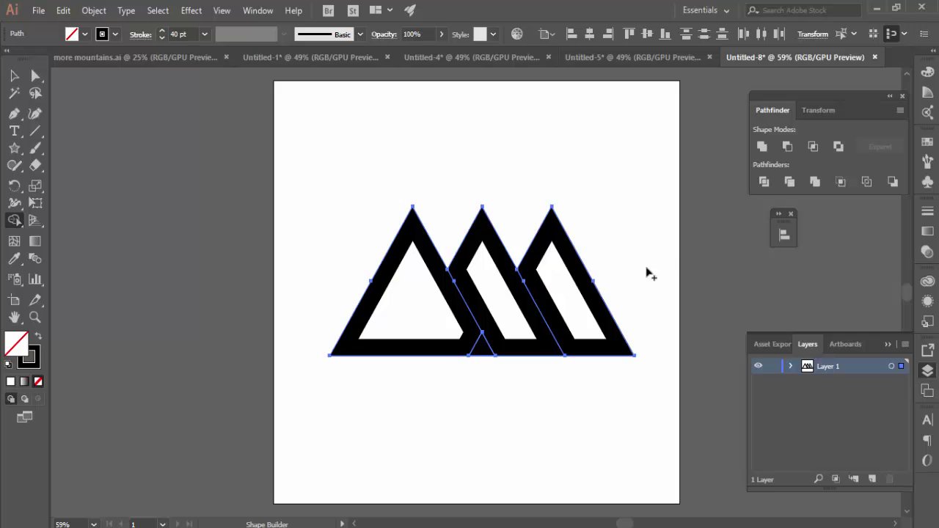
drag(469, 345, 436, 336)
click(14, 75)
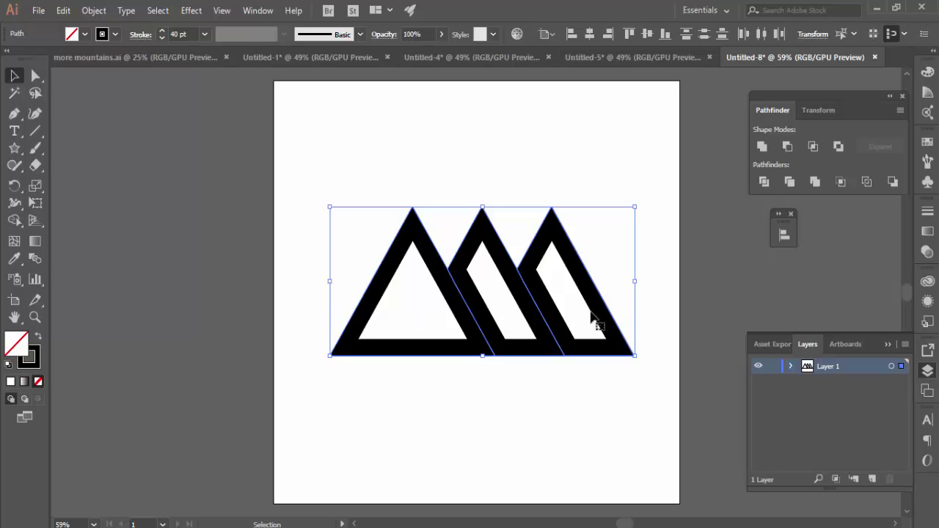
click(14, 220)
mouse_move(579, 317)
mouse_down()
mouse_move(577, 307)
mouse_move(519, 313)
mouse_up()
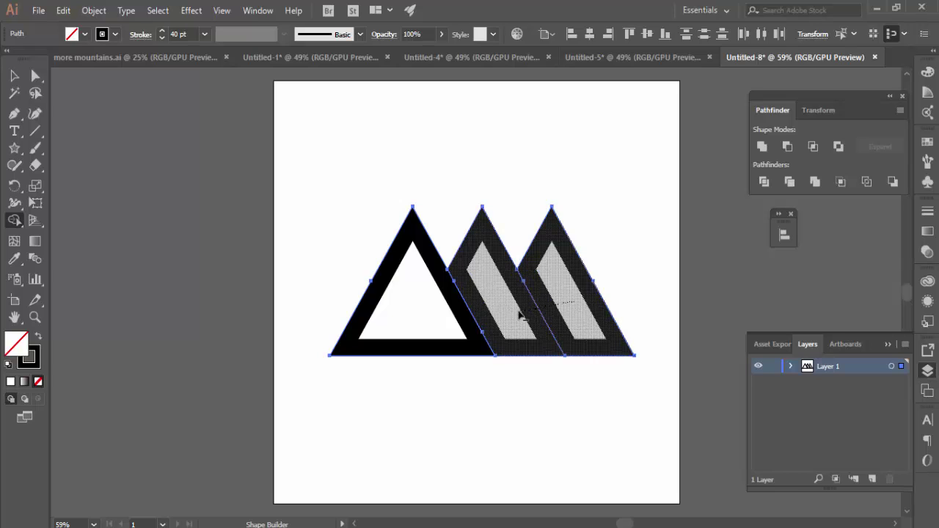
drag(520, 314, 519, 316)
Undo accidental deletions and re-merge left, middle and right triangles into one outline.
key(ctrl+z)
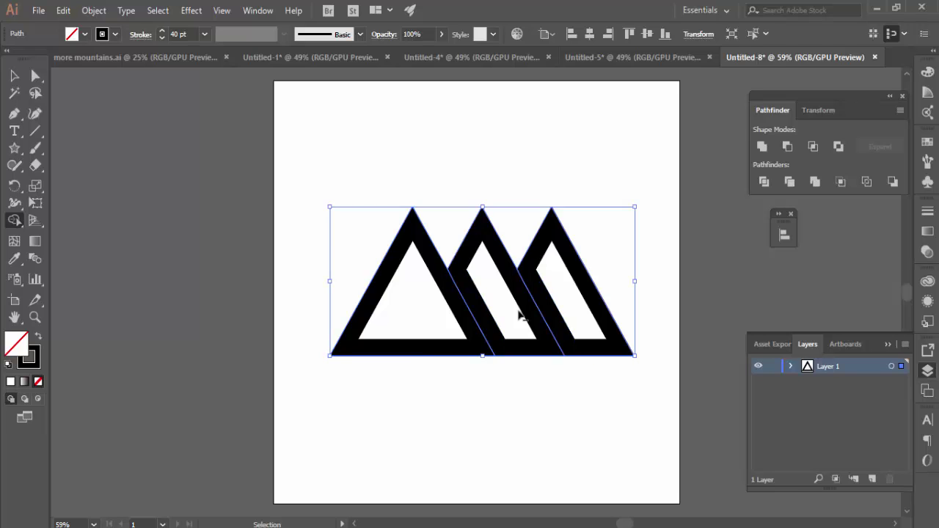
drag(434, 315, 504, 318)
key(ctrl+z)
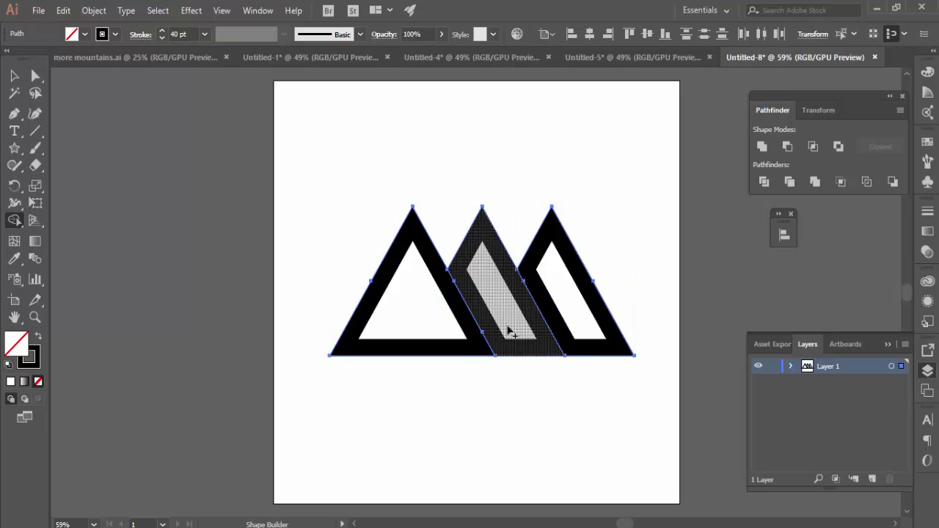
key(ctrl)
key(ctrl+z)
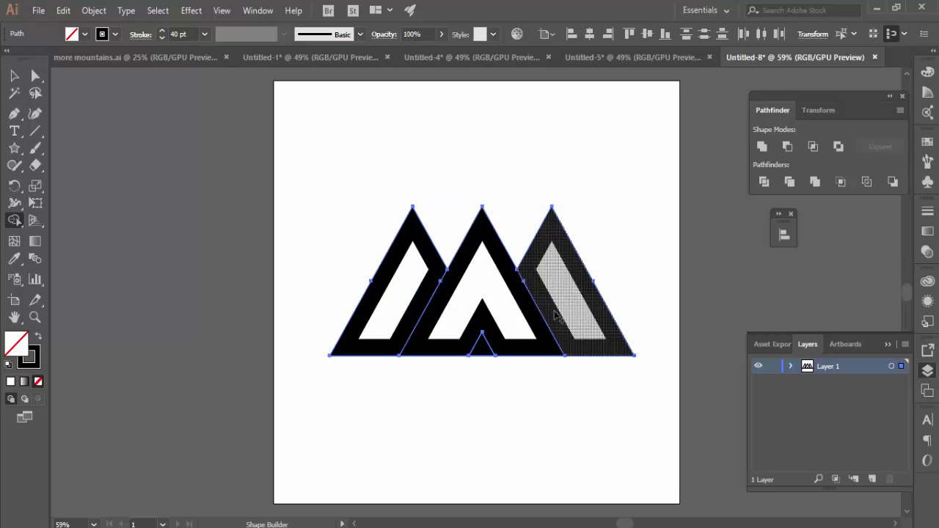
drag(451, 330, 385, 323)
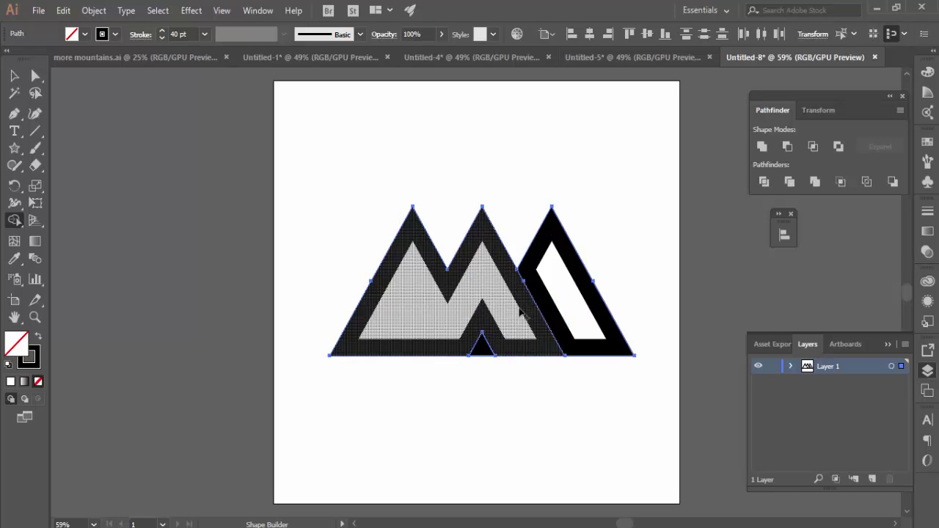
drag(523, 311, 559, 300)
click(14, 76)
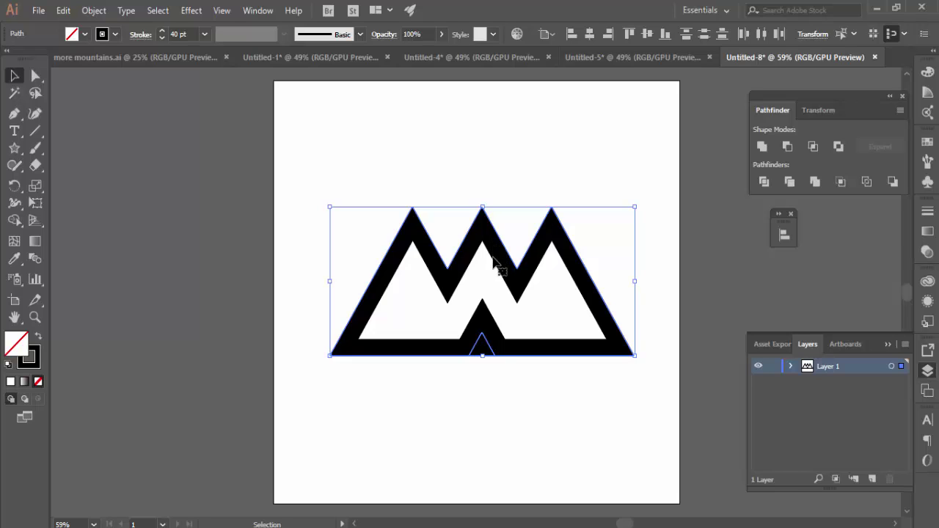
Compare the Untitled-1, Untitled-4 and Untitled-5 examples, ending on Untitled-1's 50 pt mountain.
click(322, 57)
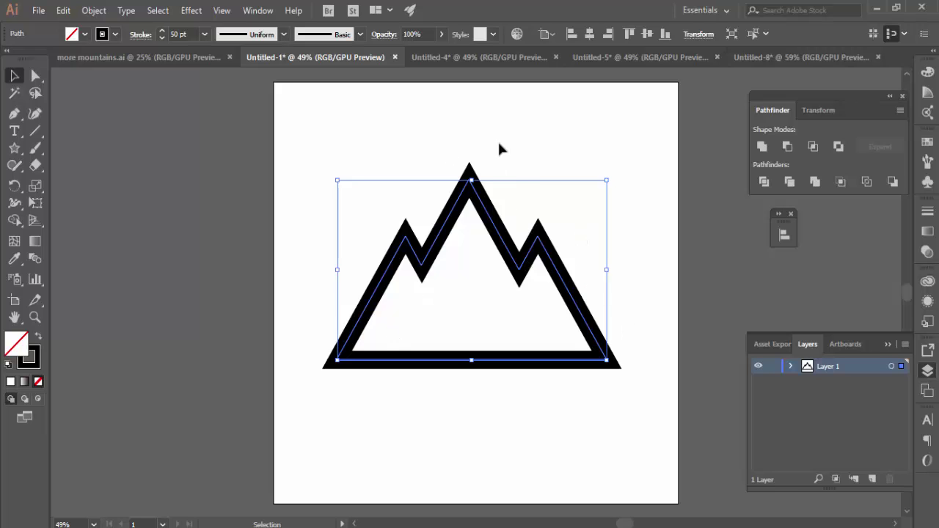
click(473, 58)
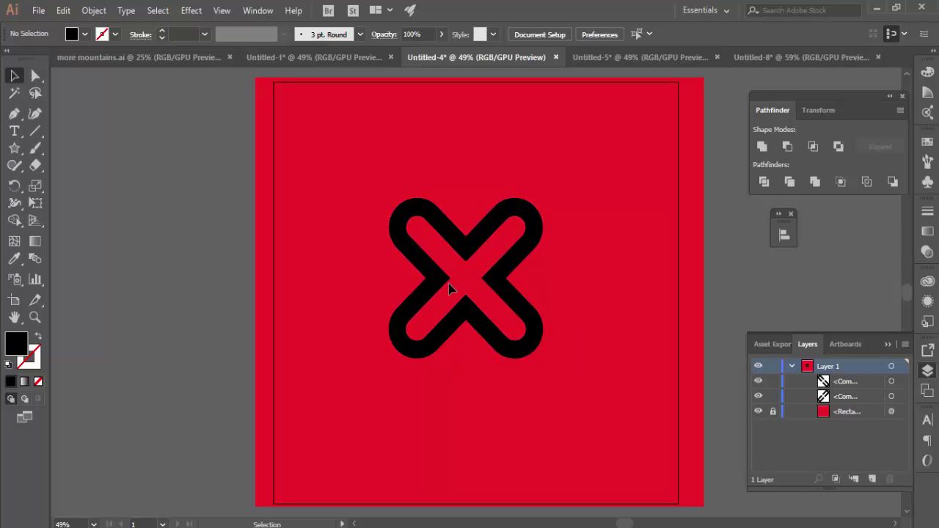
click(613, 59)
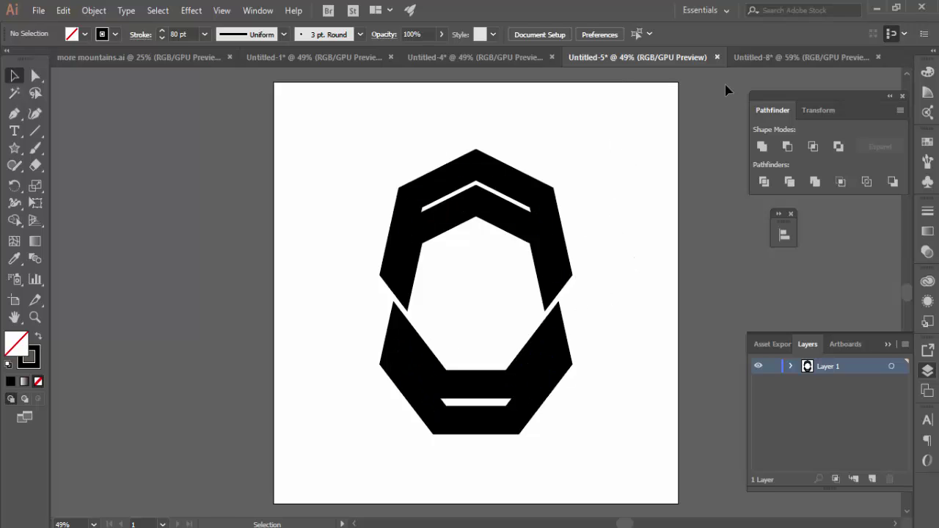
click(290, 57)
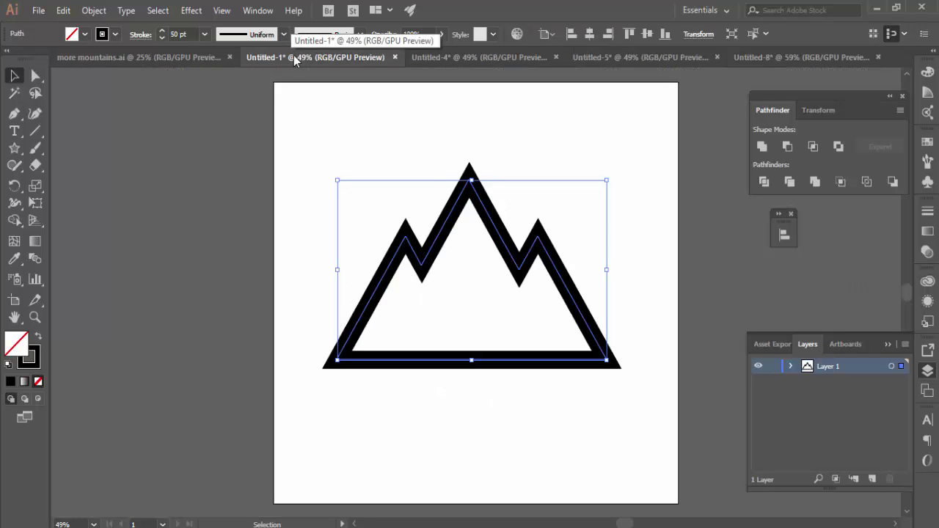